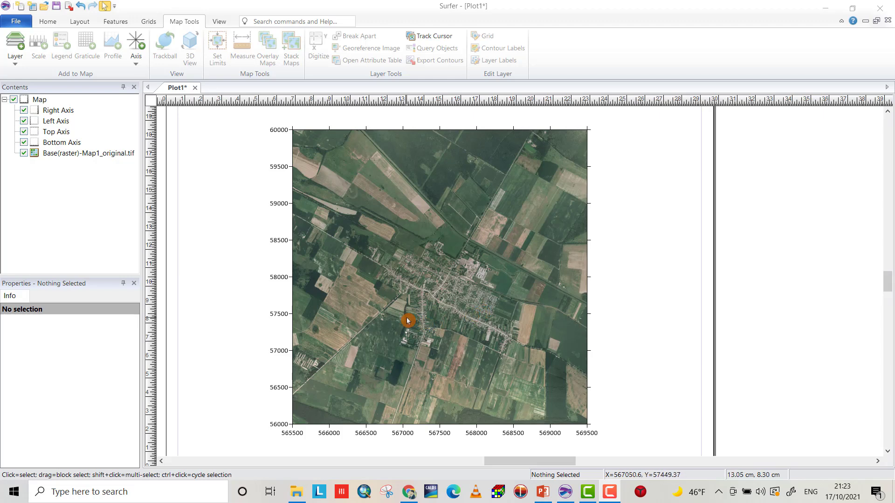
Select the Map holding Map1_original.tif in Contents to show its Scale properties
click(42, 100)
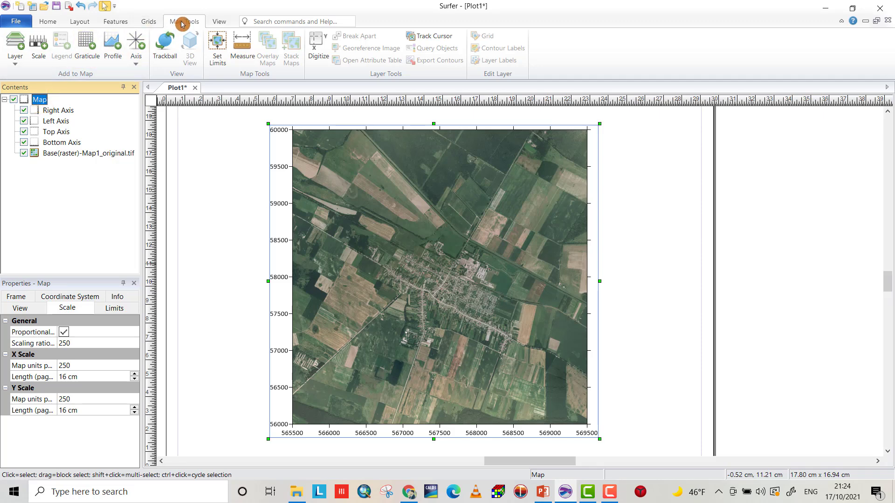
Turn on Digitize for the map and zoom in on the village
click(321, 56)
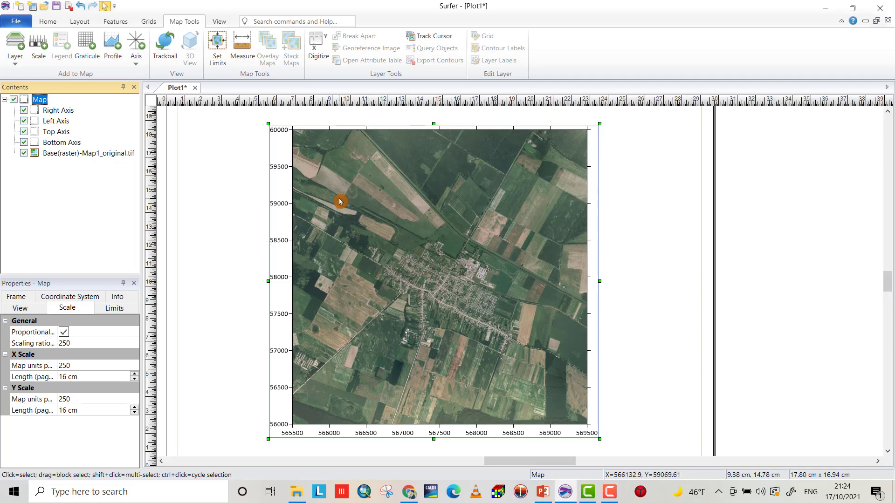
click(318, 56)
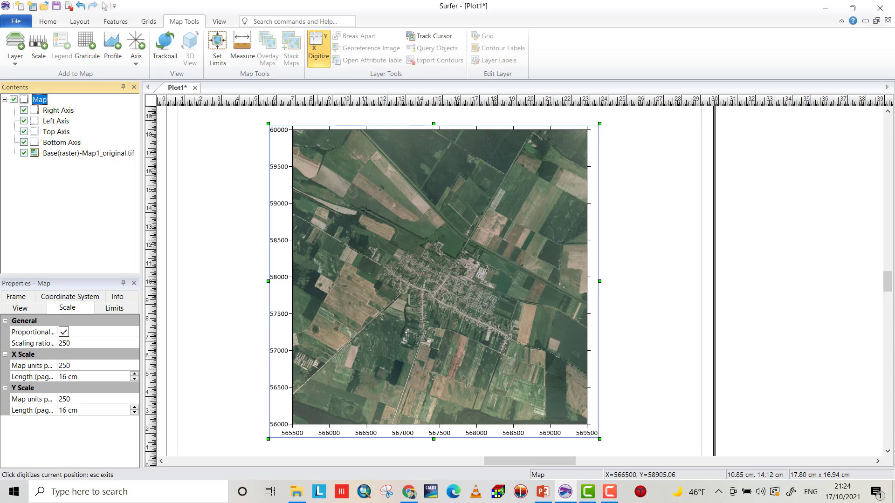
scroll(447, 300, up, 4)
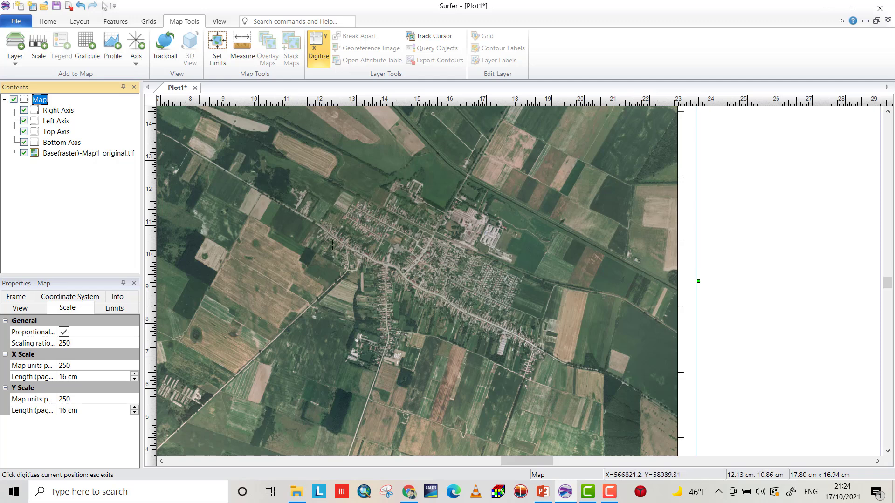
Digitize outline points from the south-west start north along the road and across the northern edge
click(373, 348)
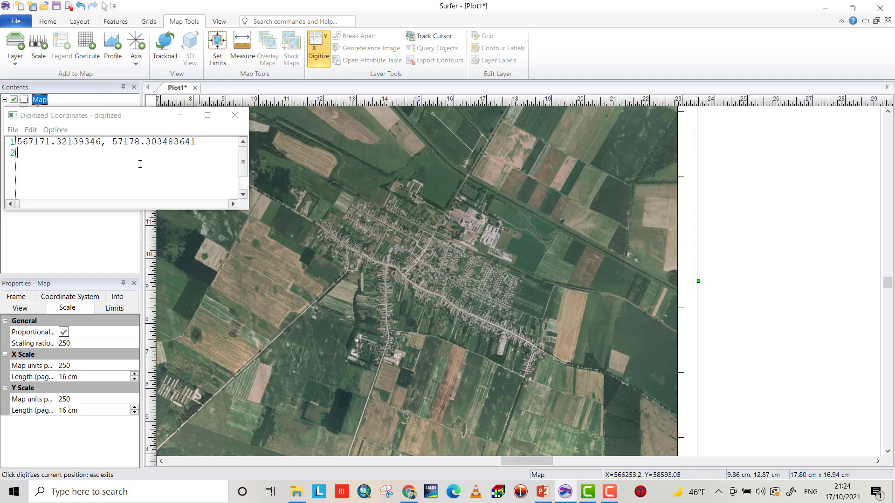
click(375, 341)
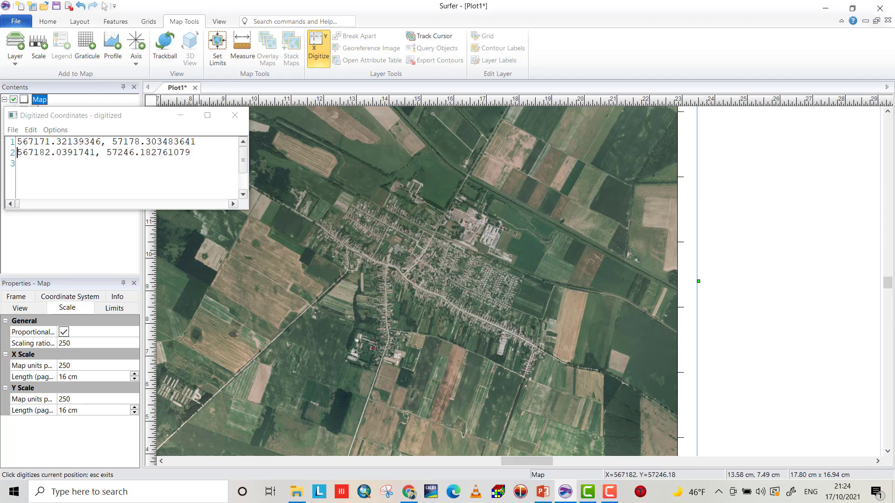
click(377, 321)
click(375, 299)
click(373, 282)
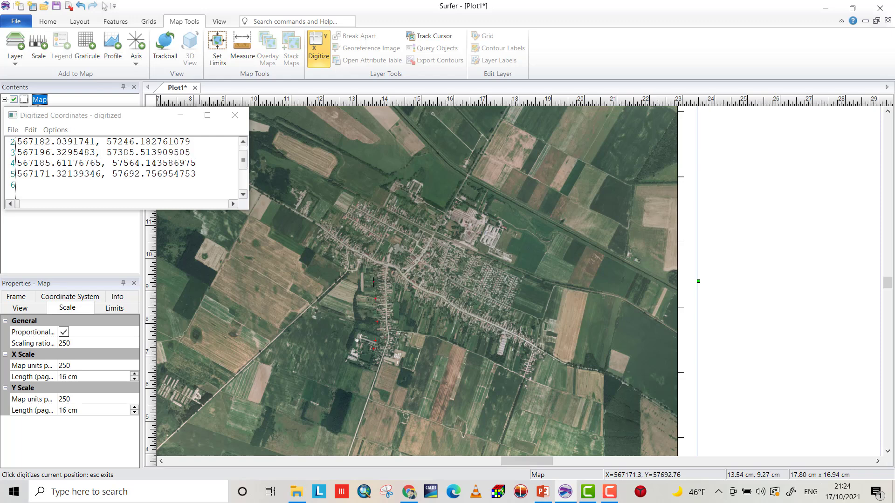
click(366, 268)
click(355, 270)
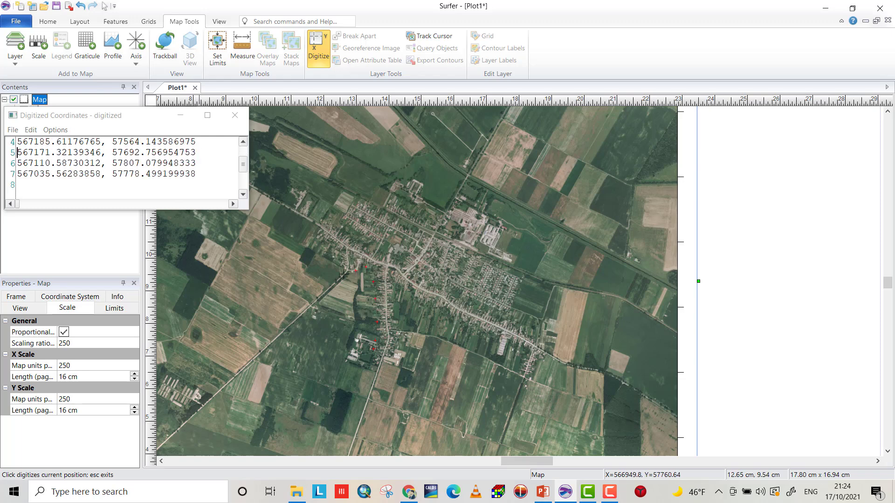
click(342, 274)
click(336, 261)
click(334, 248)
click(316, 235)
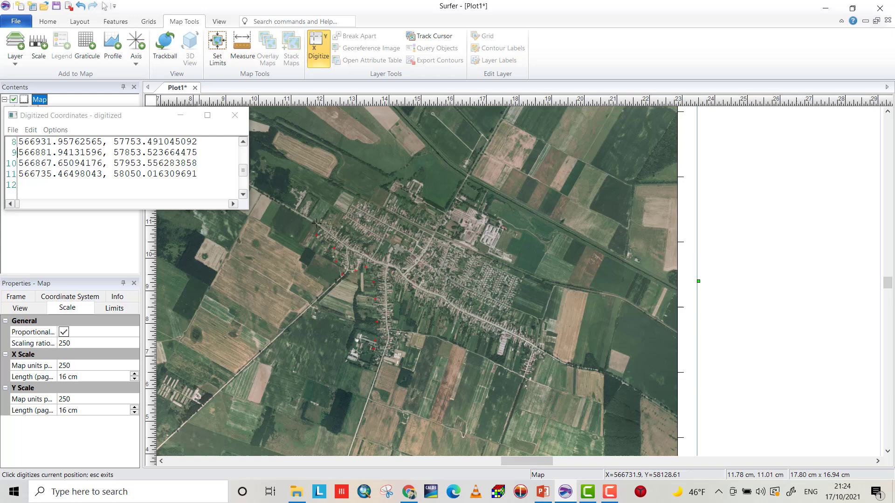
click(316, 223)
click(323, 218)
click(338, 221)
click(338, 216)
click(344, 208)
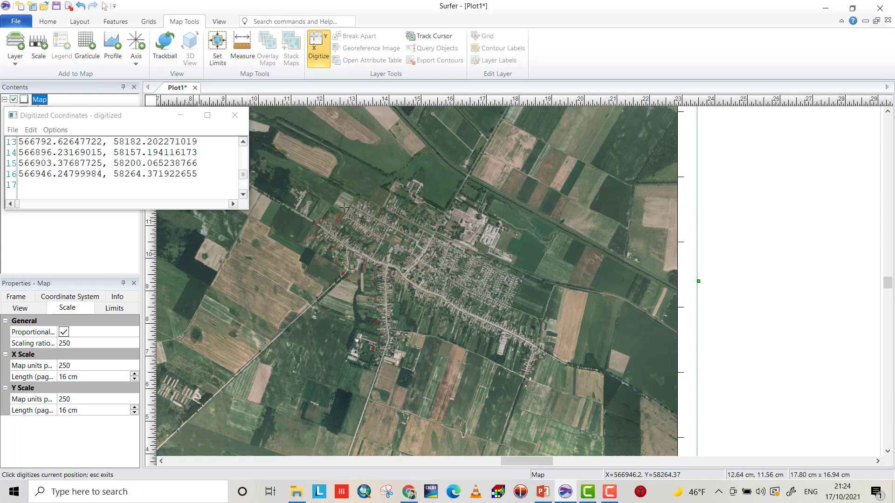
click(352, 198)
click(368, 192)
click(378, 203)
click(385, 191)
click(392, 182)
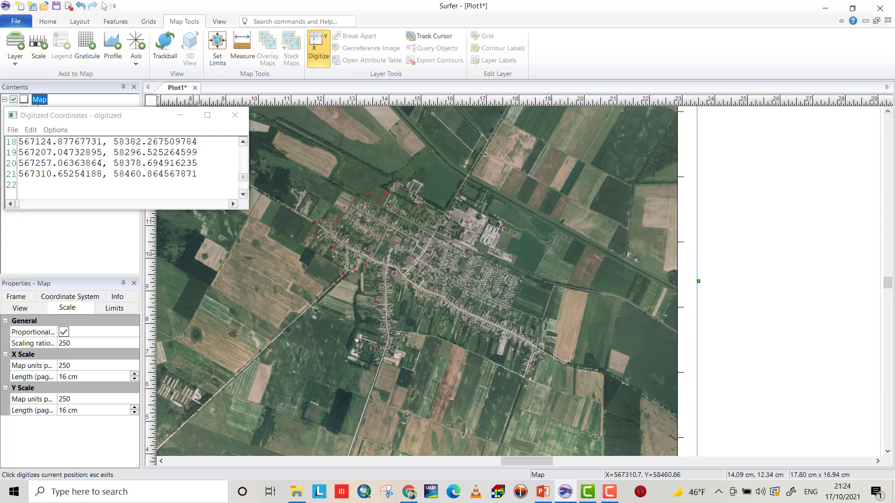
click(405, 181)
click(410, 175)
click(424, 182)
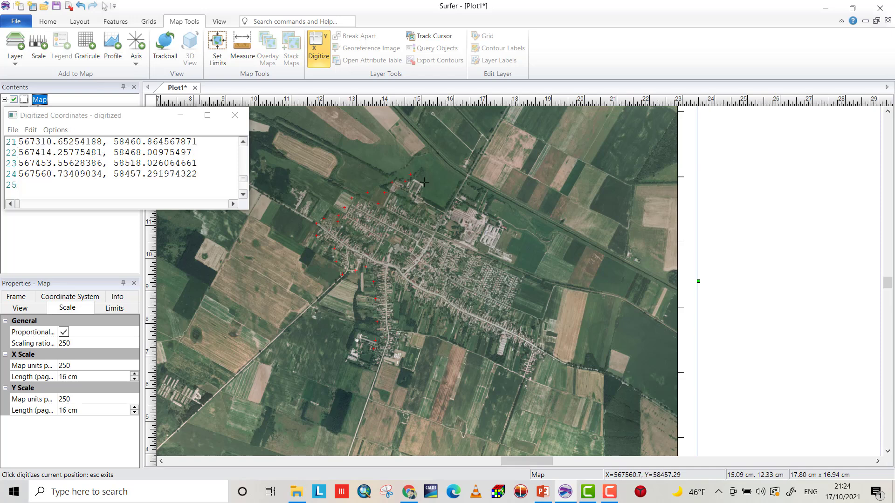
Continue digitizing points down the village's north-east, east and south-east edges
click(426, 196)
click(437, 207)
click(439, 213)
click(454, 202)
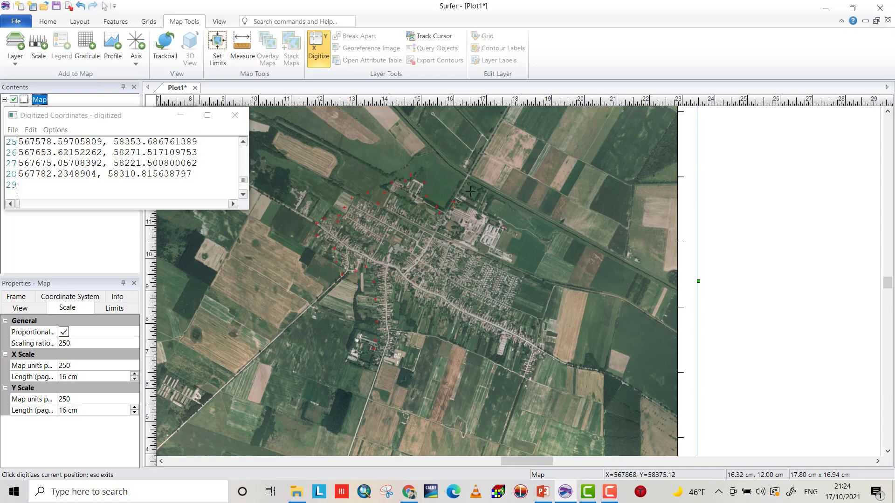
click(472, 192)
click(496, 212)
click(502, 217)
click(511, 224)
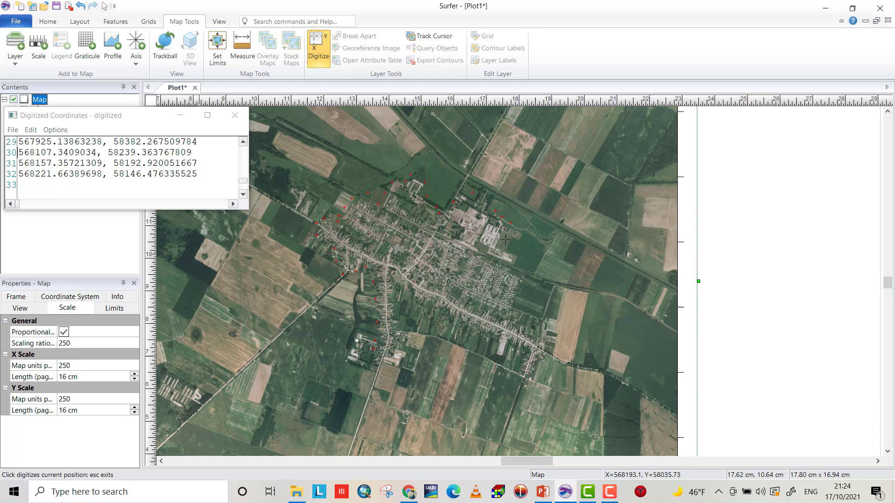
click(502, 243)
click(498, 257)
click(510, 268)
click(522, 281)
click(518, 307)
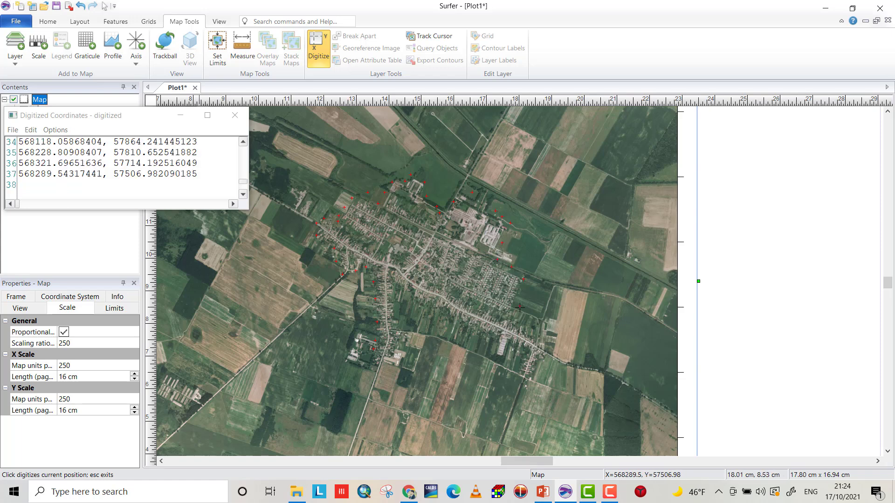
click(532, 324)
click(535, 335)
click(544, 352)
click(545, 369)
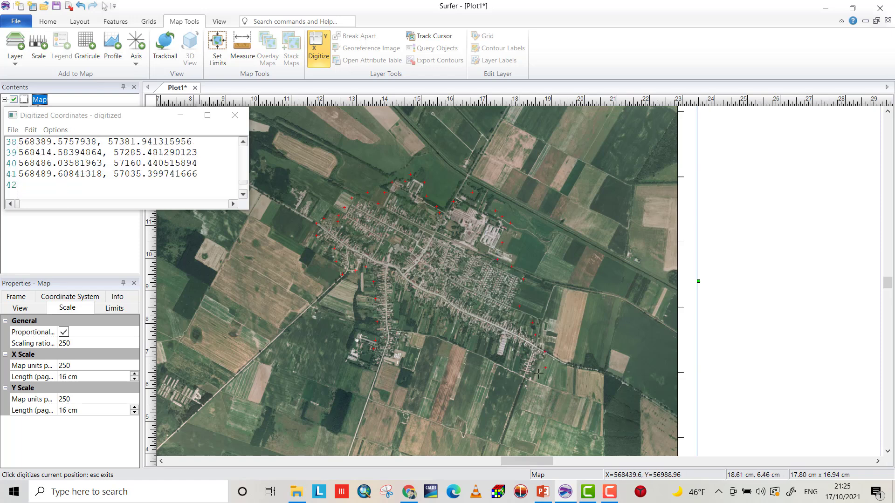
click(535, 380)
Digitize the southern edge westward to the south-west corner, ending near the first point
click(519, 377)
click(515, 353)
click(506, 346)
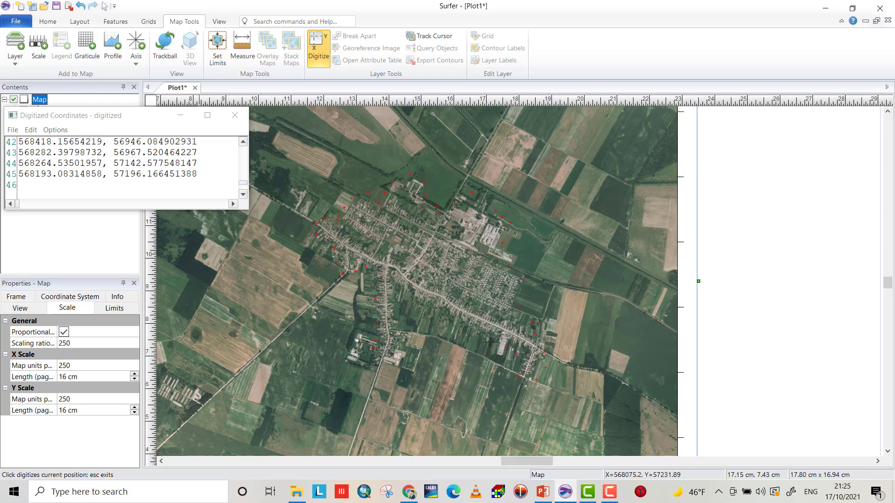
click(489, 342)
click(479, 335)
click(461, 330)
click(442, 321)
click(432, 315)
click(415, 304)
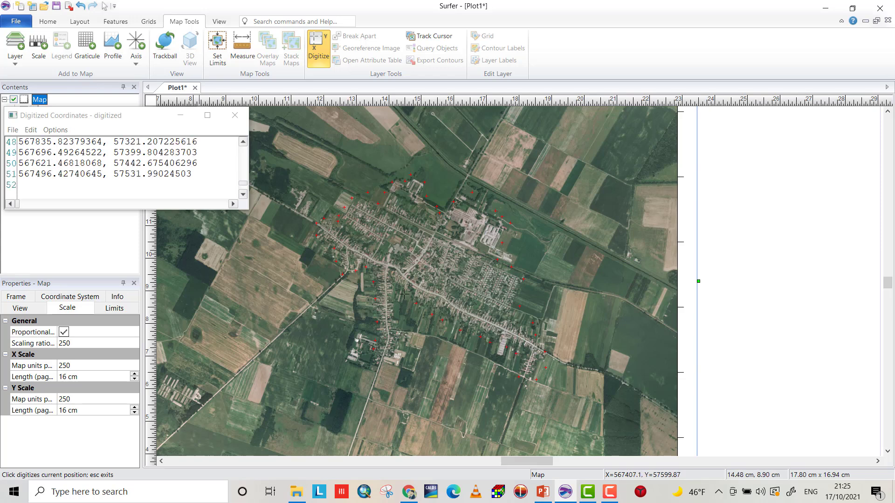
click(404, 294)
click(402, 315)
click(403, 331)
click(403, 351)
click(399, 362)
click(390, 364)
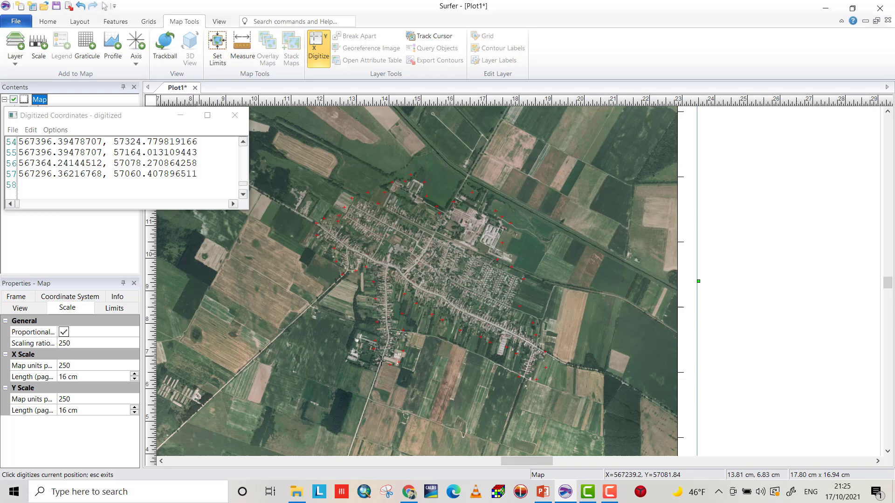
click(380, 360)
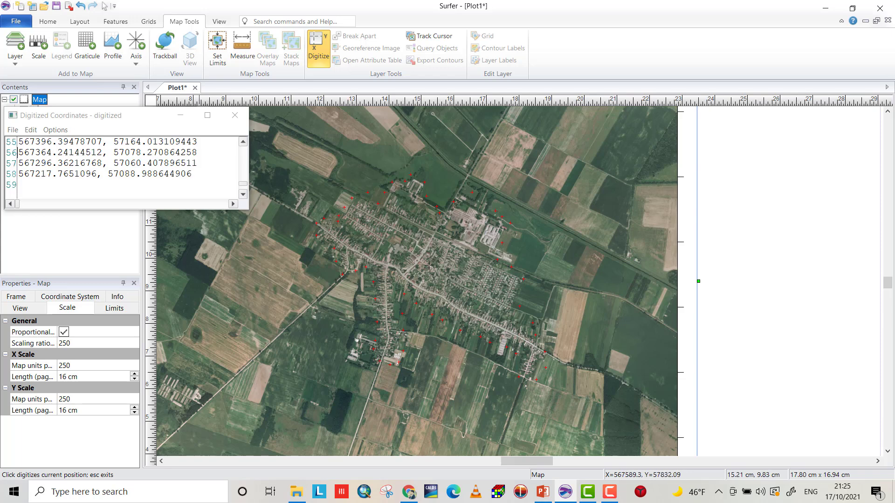
Copy the first coordinate pair 567171.32139346, 57178.303483641 into line 59 to close the outline
click(243, 181)
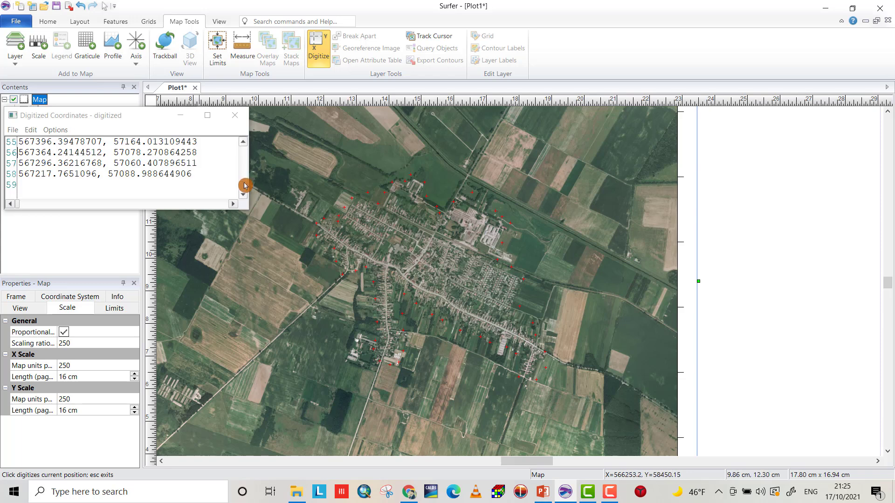
drag(242, 180, 239, 144)
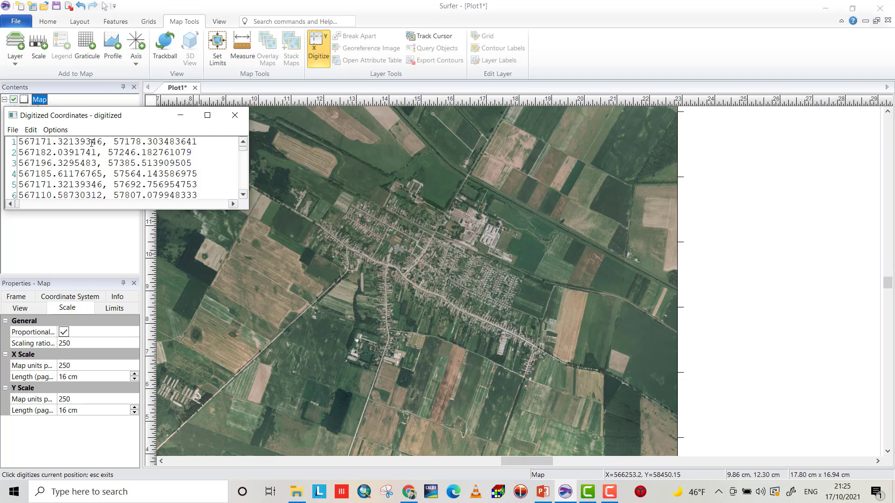
drag(18, 142, 200, 141)
key(ctrl+c)
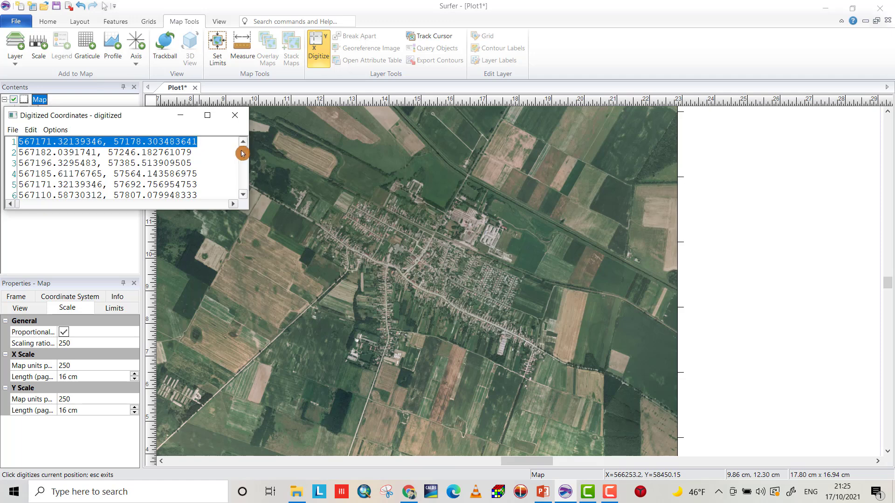
drag(242, 151, 243, 189)
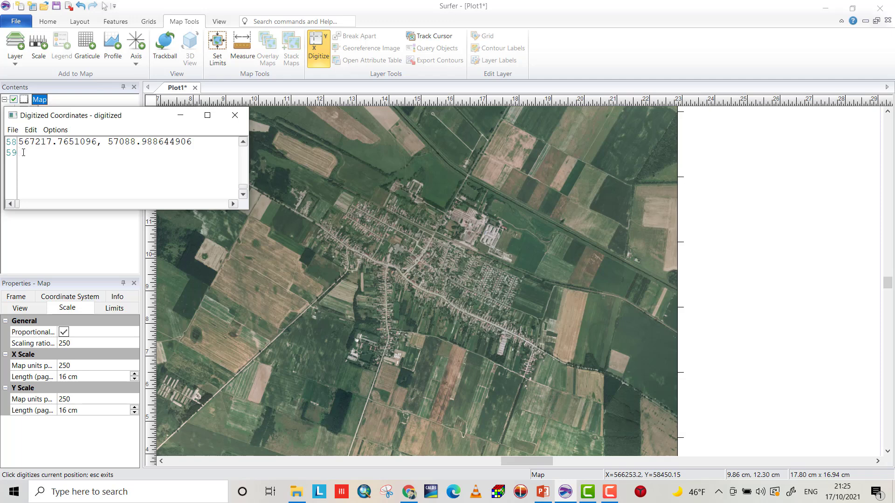
key(ctrl+v)
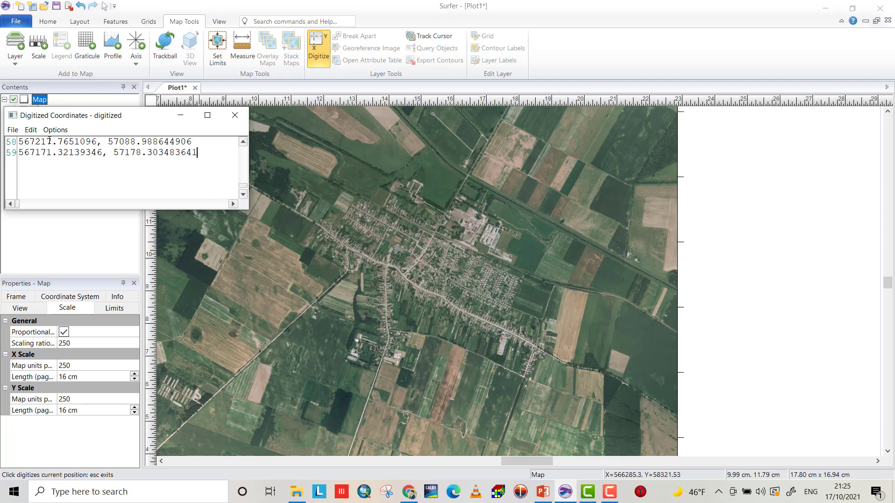
click(12, 129)
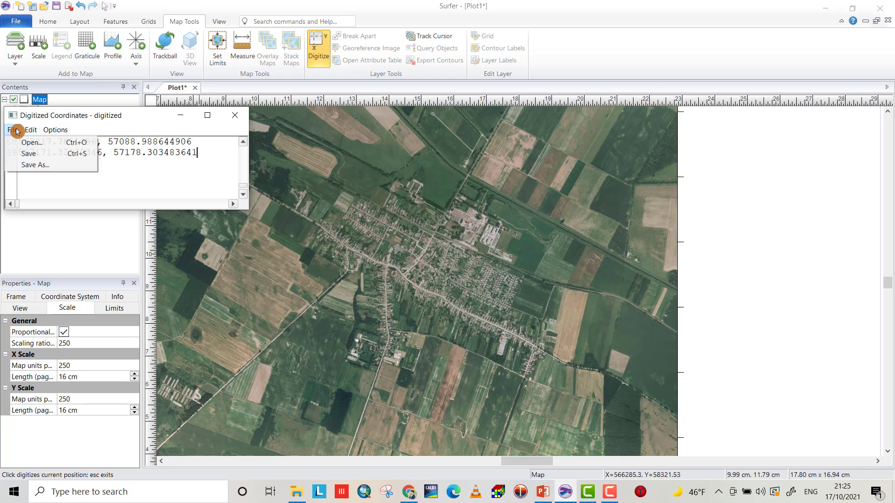
Save the digitized coordinates as digitizedtutorial2.bln
click(29, 163)
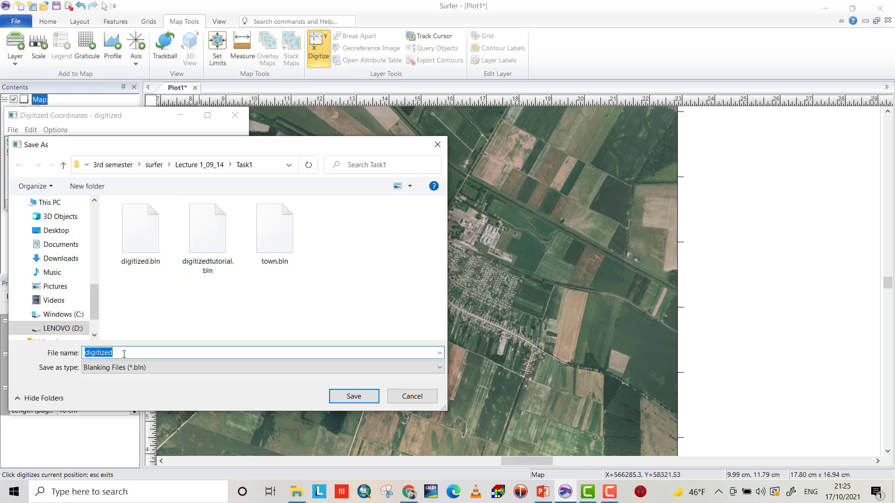
click(124, 355)
text(tutorial)
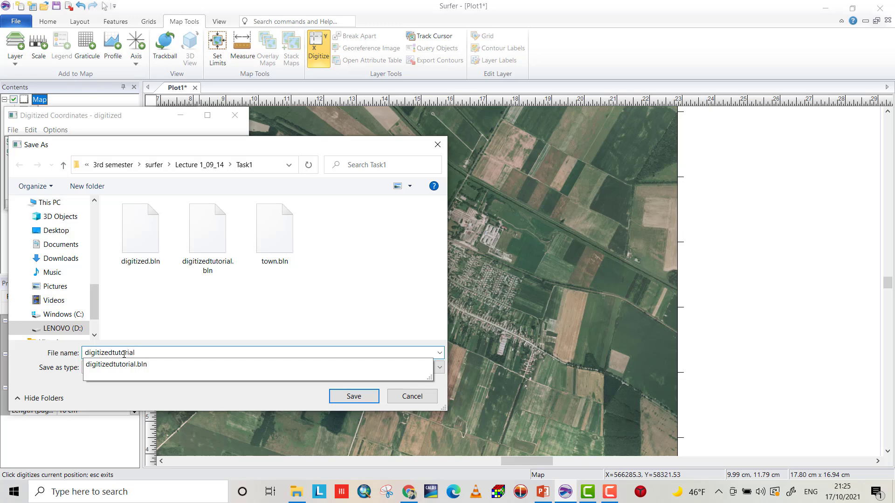
text(2)
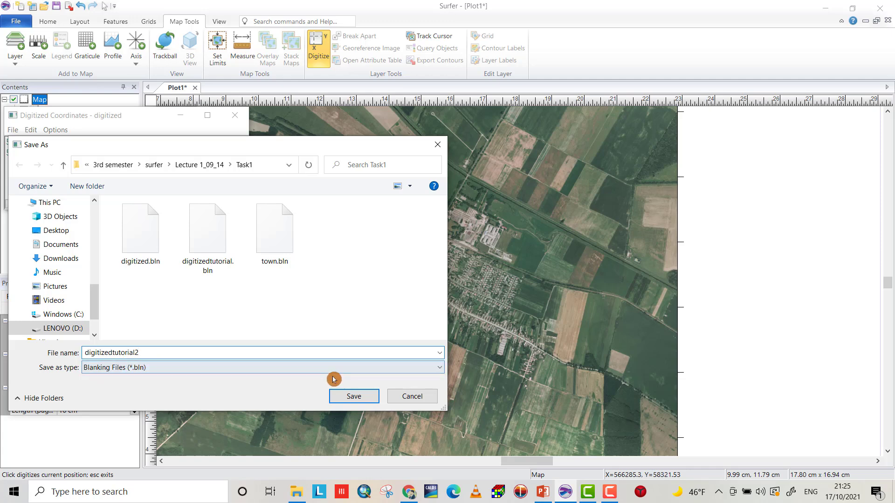
click(340, 394)
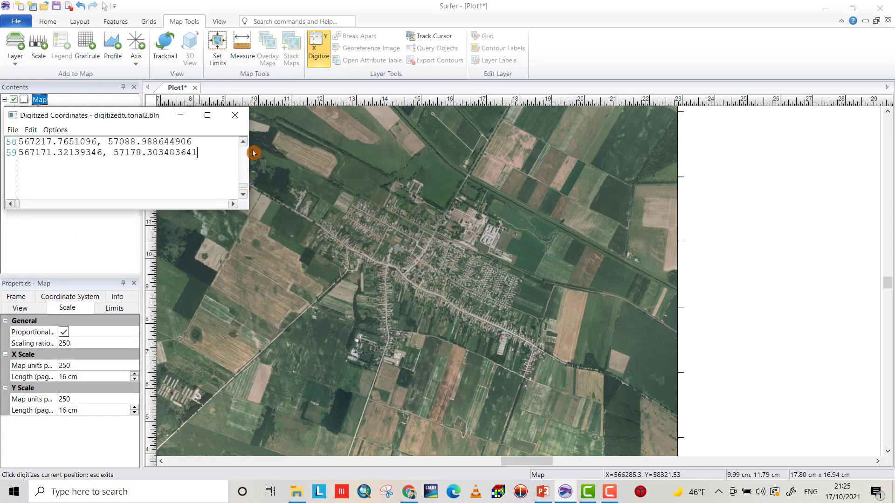
Close the Digitized Coordinates window and turn Digitize mode off
click(235, 116)
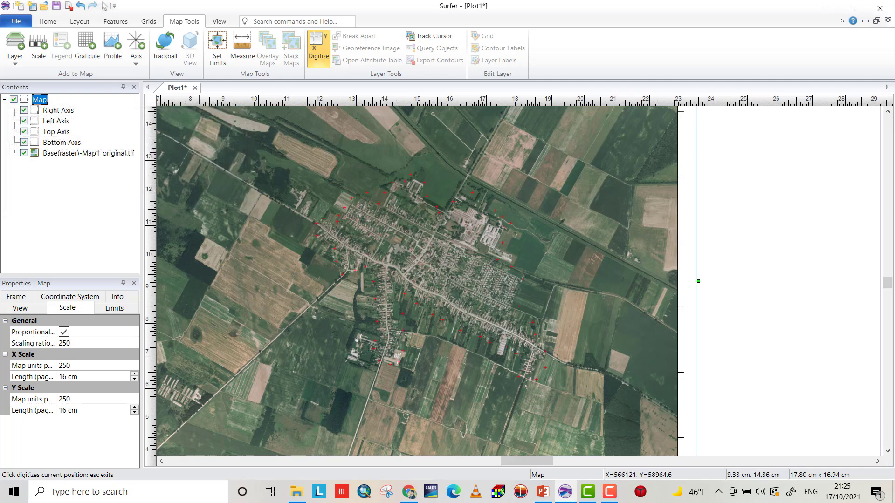
click(321, 64)
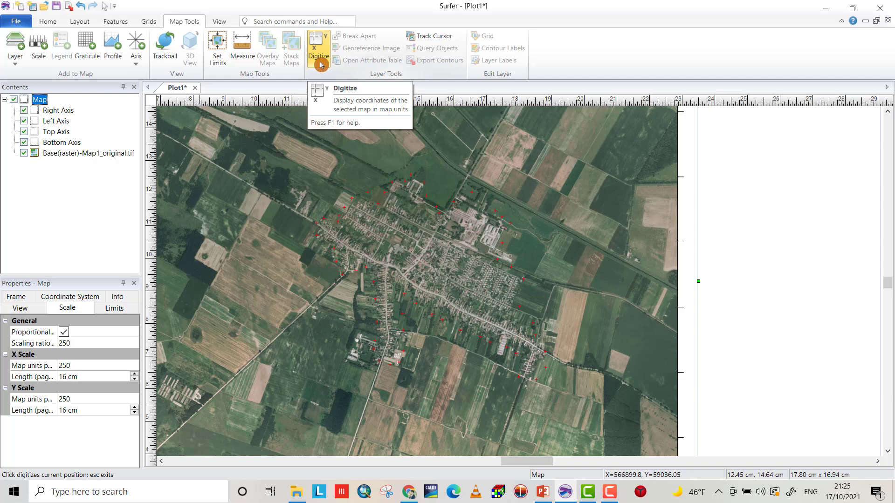
click(321, 64)
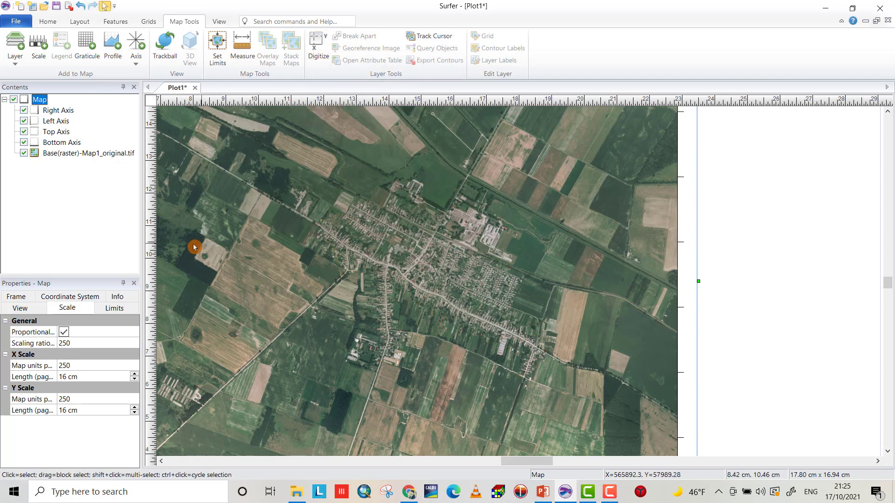
Import digitizedtutorial2.bln through Home > Base as a new vector base map
click(47, 22)
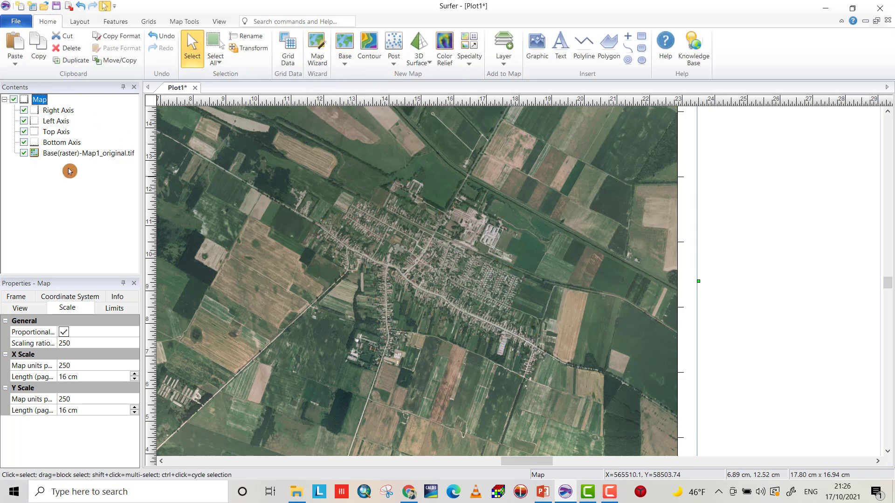
click(345, 44)
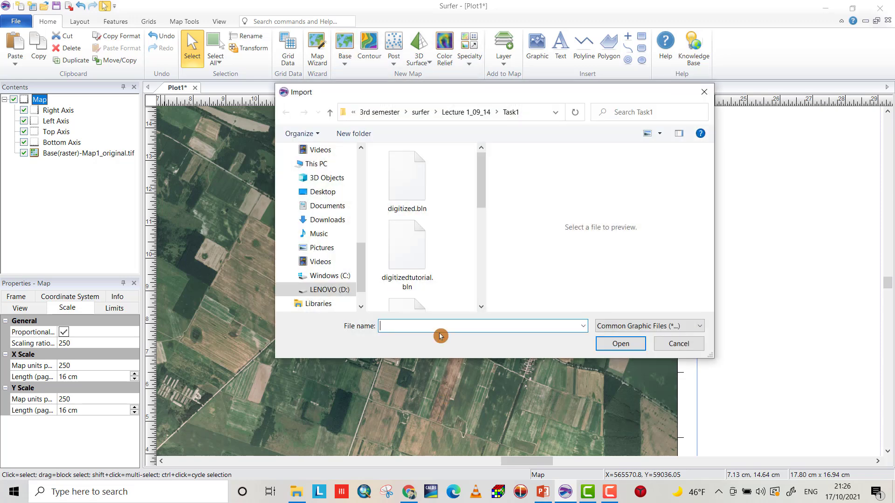
drag(479, 176, 488, 205)
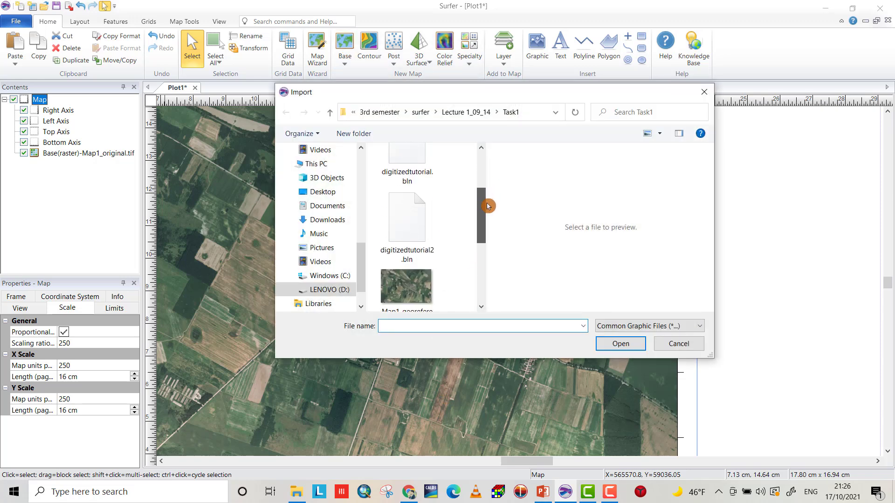
click(412, 234)
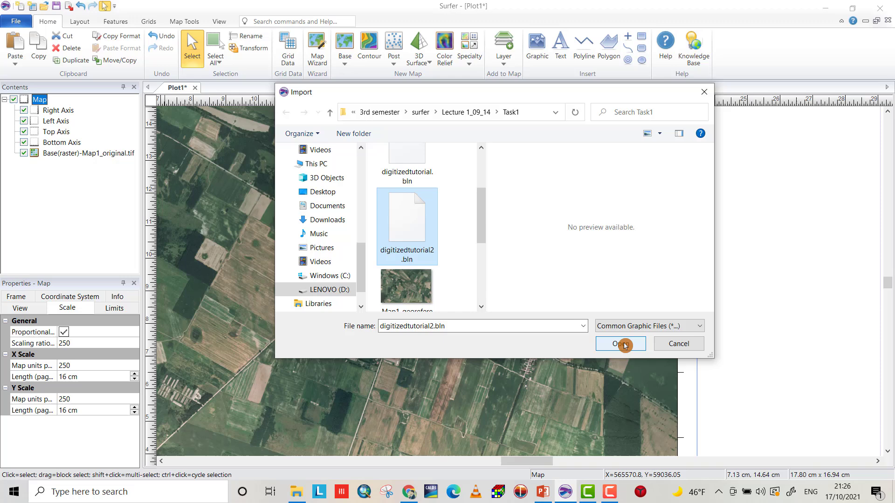
click(624, 345)
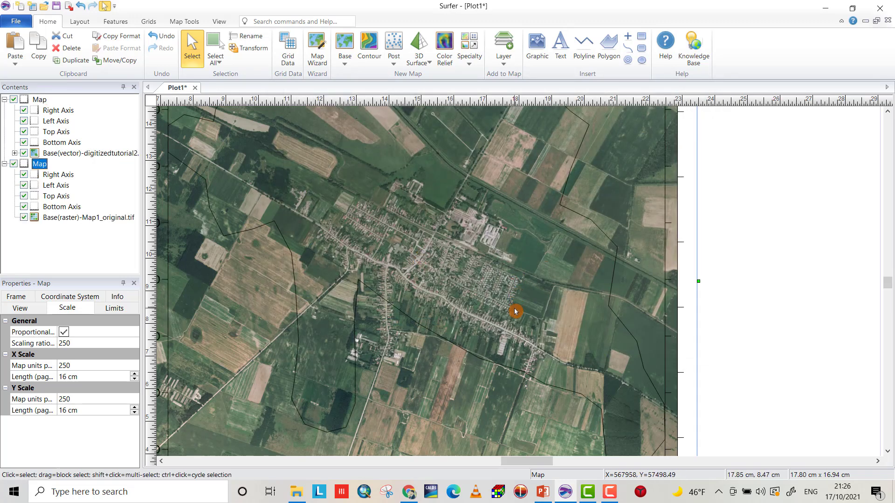
Zoom out and drag the aerial image map to the right, away from the outline map
scroll(515, 312, down, 1)
scroll(515, 312, down, 2)
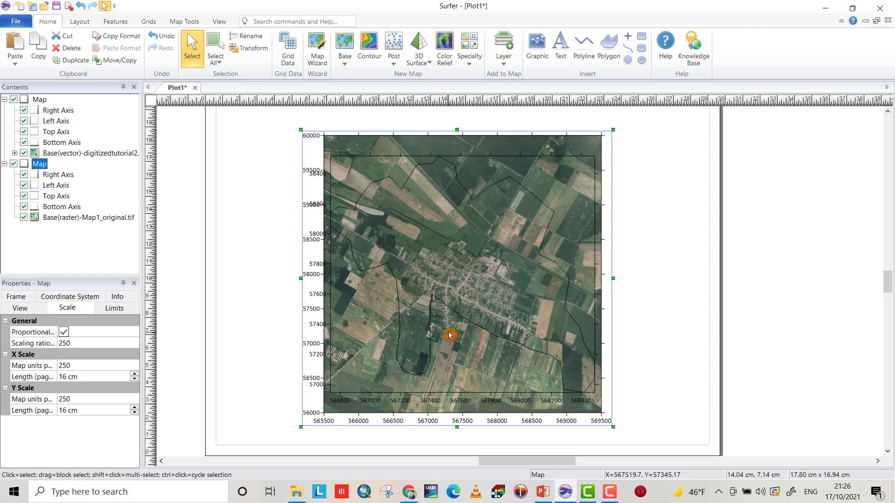
drag(516, 245, 788, 249)
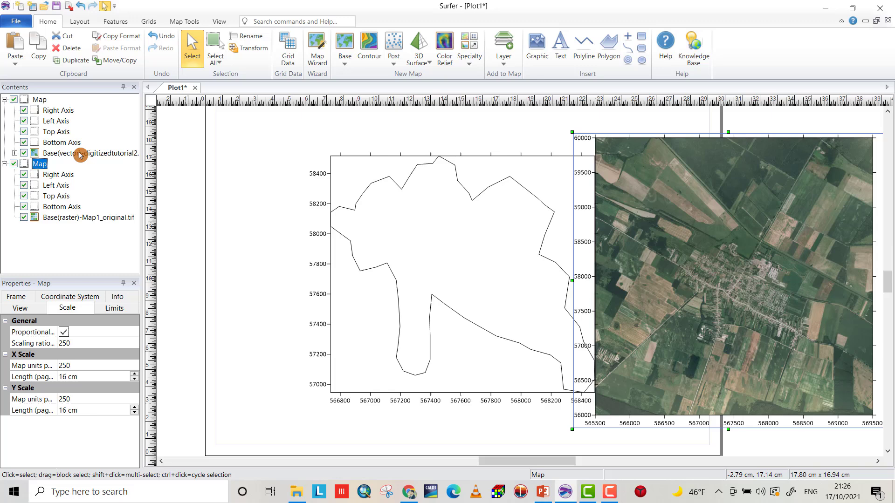
Move Base(vector)-digitizedtutorial2 into the aerial raster Map, then centre the combined map and zoom in
click(61, 153)
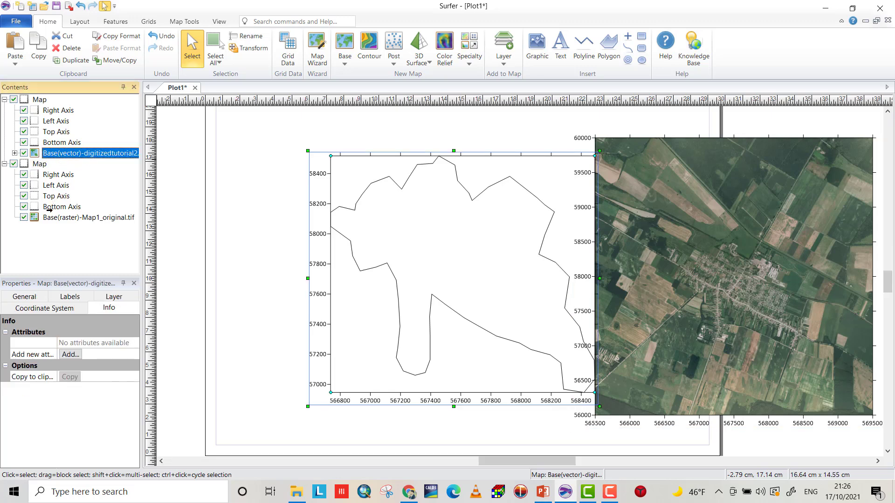
drag(52, 212, 49, 212)
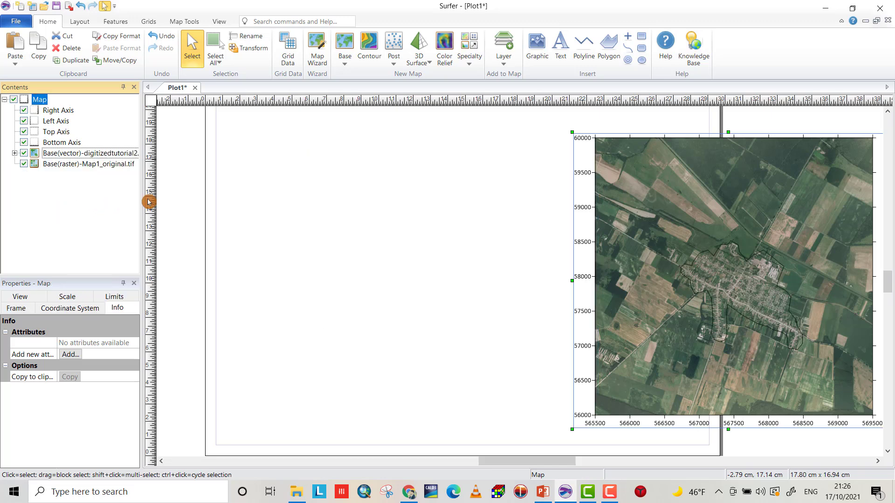
drag(648, 279, 360, 264)
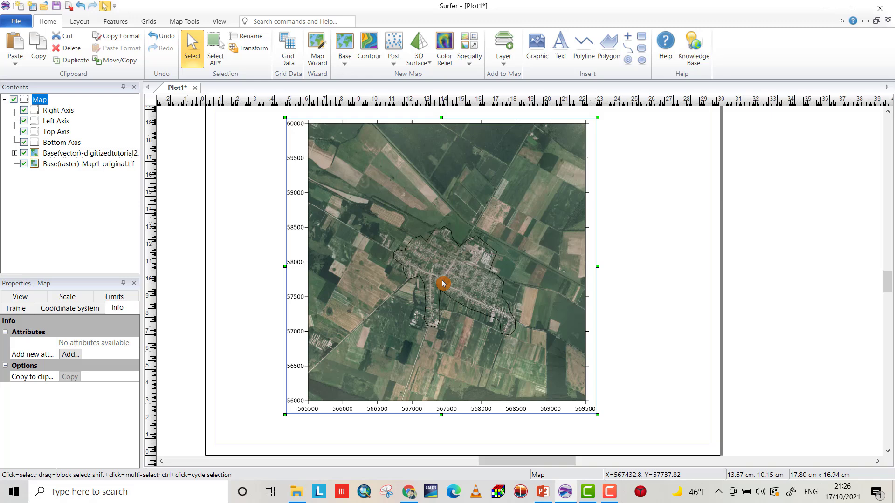
scroll(443, 287, down, 4)
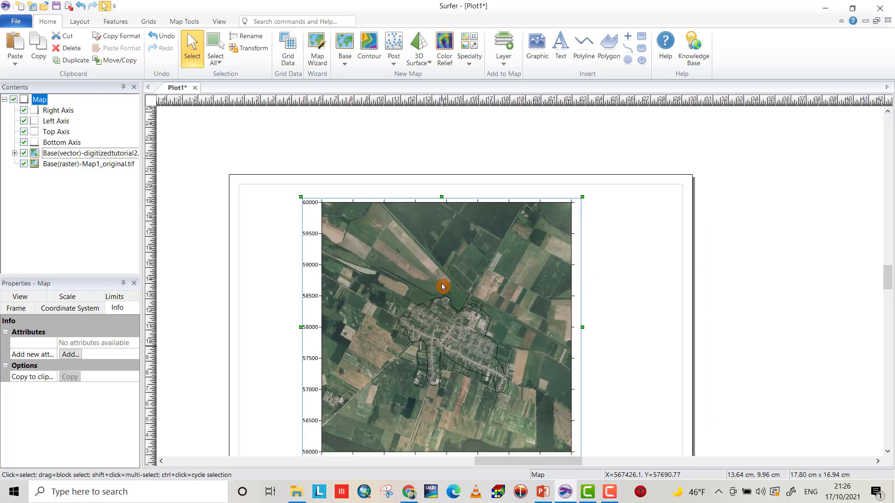
scroll(444, 361, up, 4)
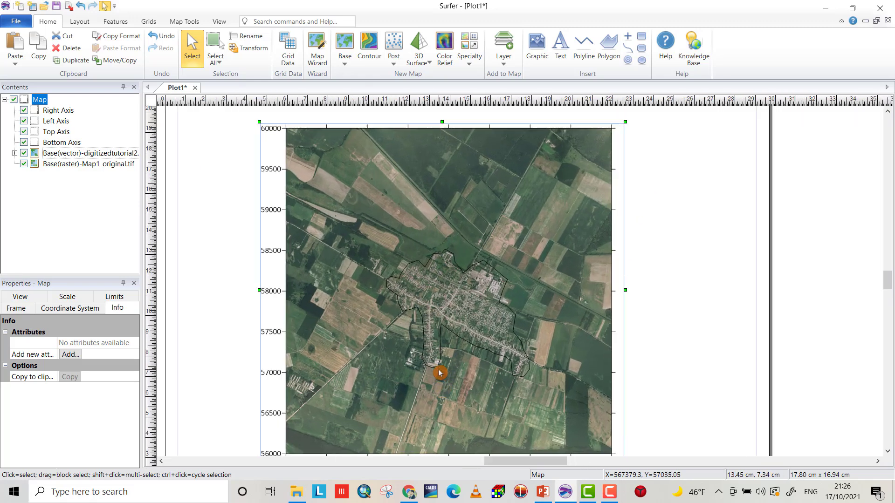
scroll(456, 310, up, 1)
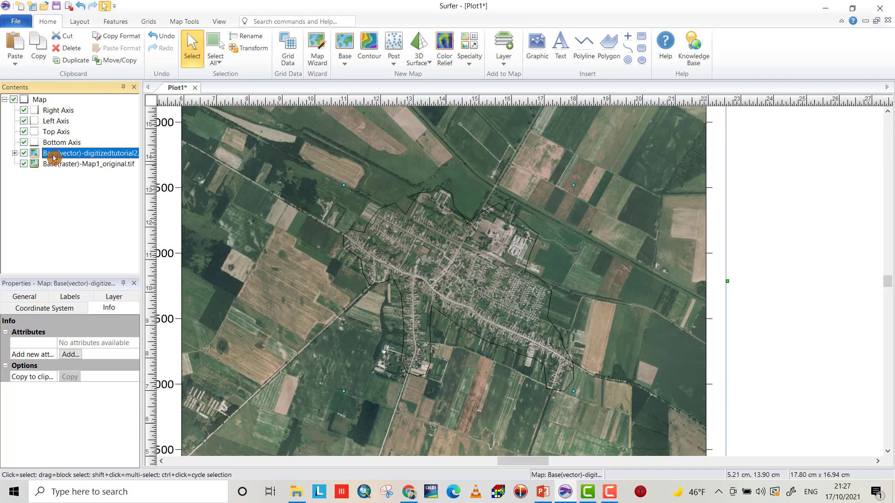
Select the Polygon under Base(vector) and put it into Reshape mode
click(15, 153)
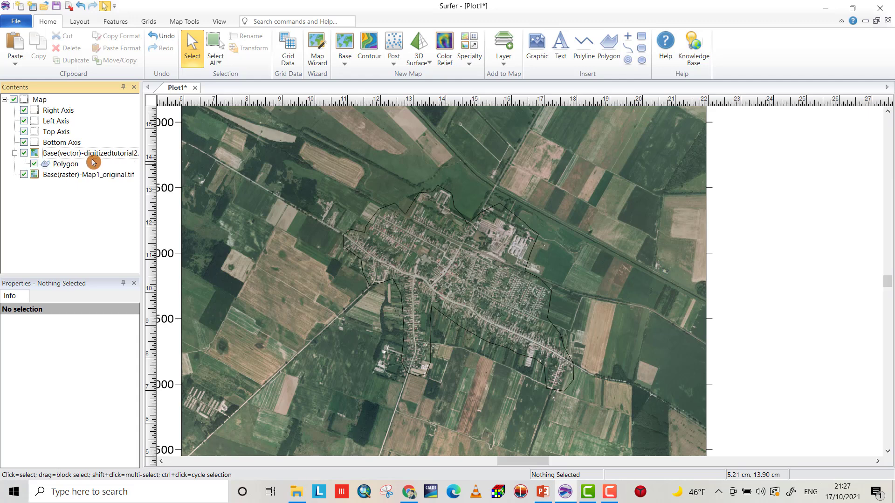
click(15, 153)
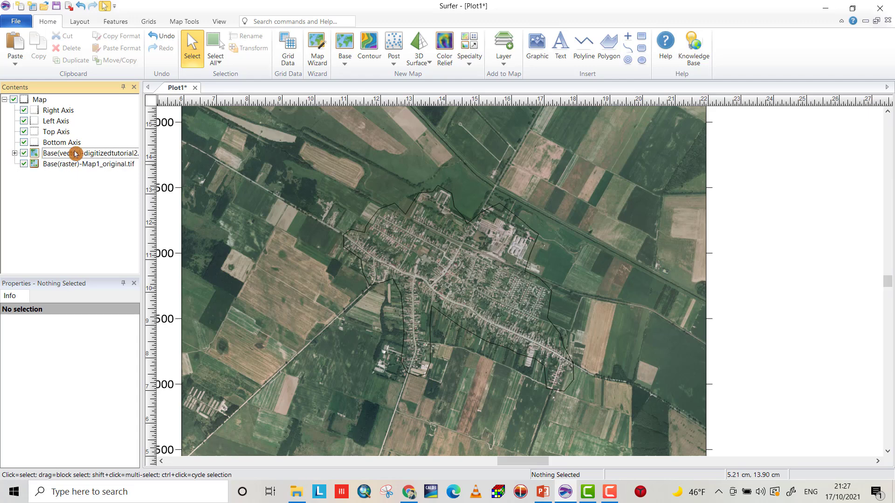
click(15, 154)
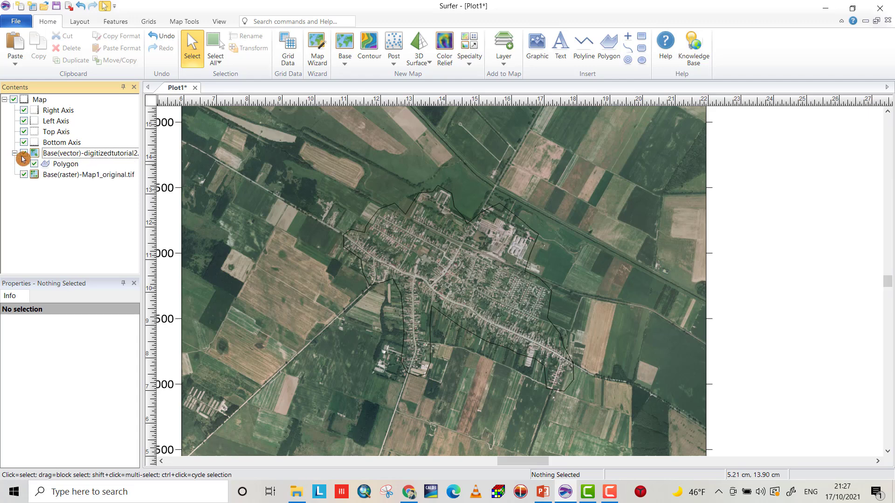
click(59, 166)
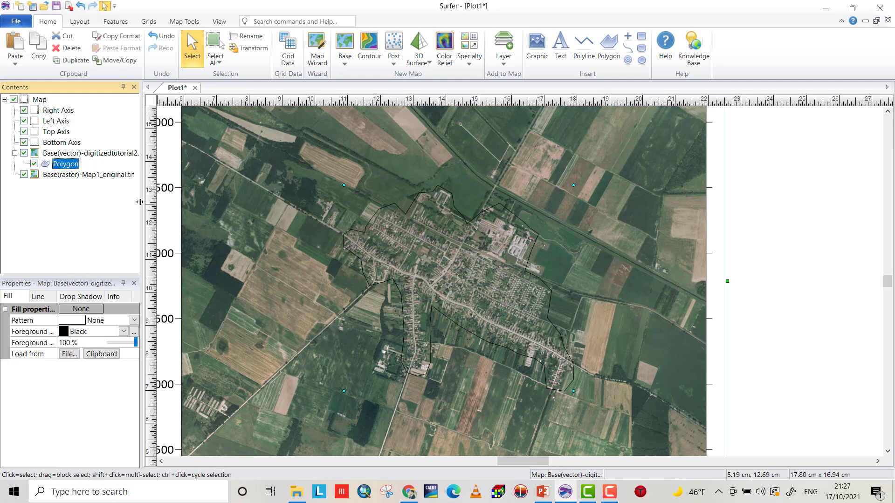
right_click(311, 204)
click(350, 201)
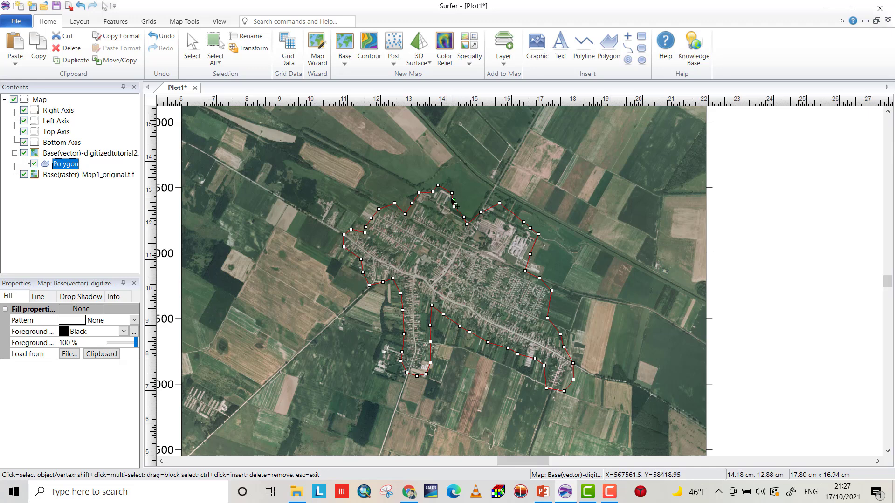
Adjust three vertices on the outline's top, right and lower edges, then exit Reshape
drag(455, 204, 453, 211)
drag(548, 320, 542, 319)
drag(535, 360, 536, 360)
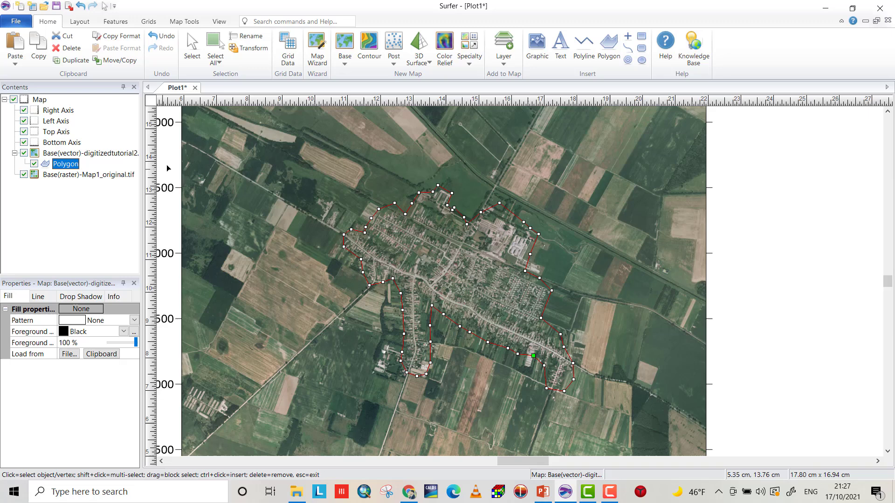
right_click(313, 132)
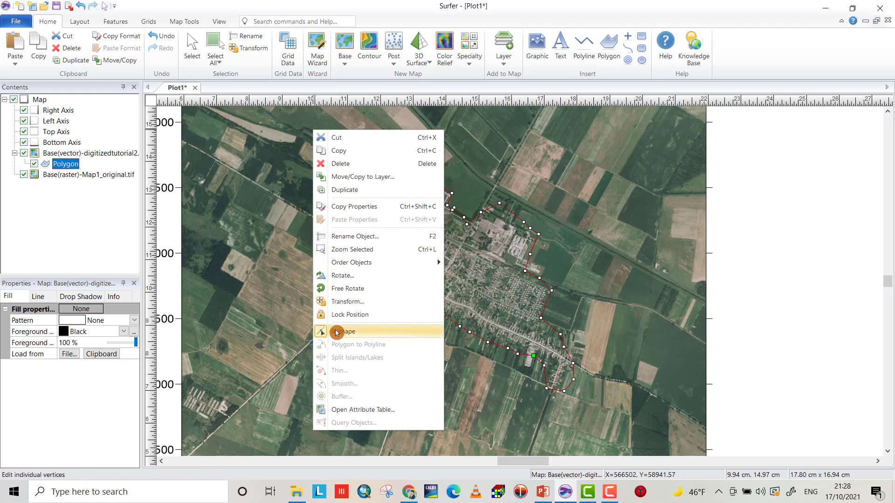
click(317, 336)
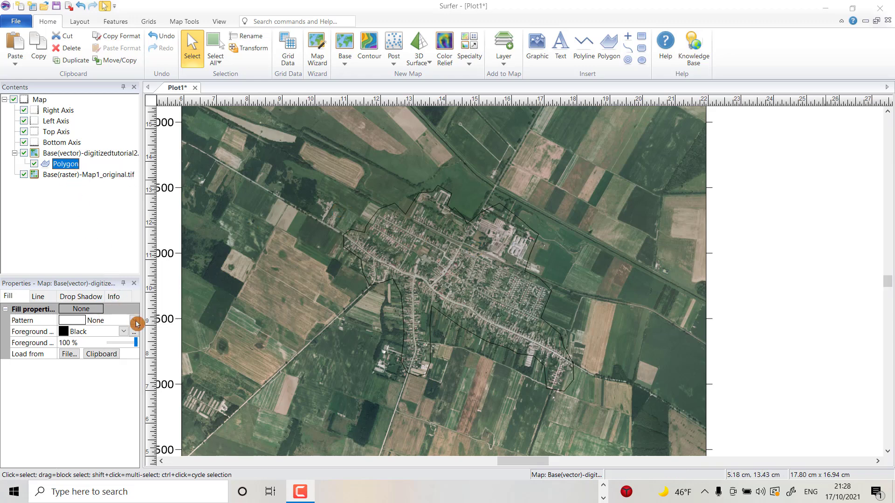
click(410, 334)
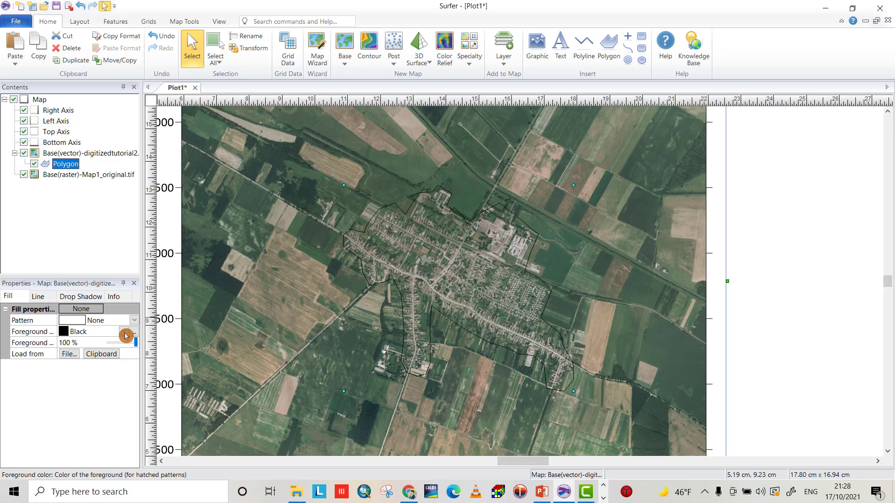
click(39, 294)
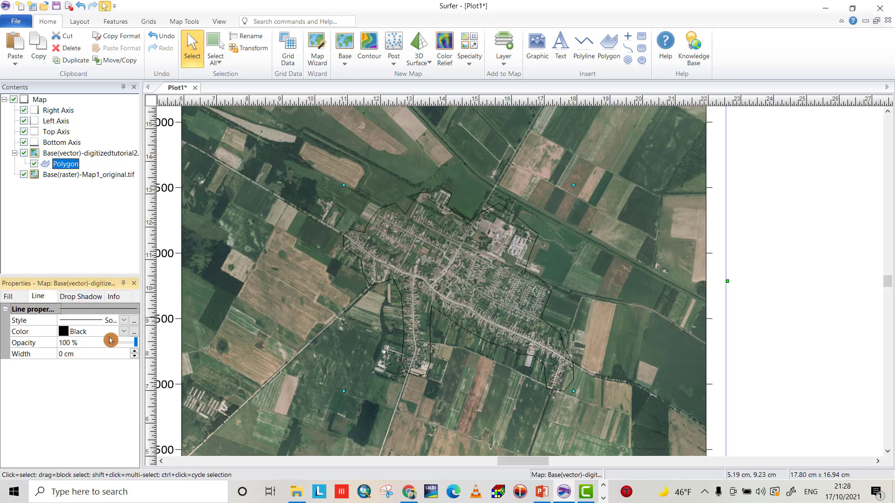
click(123, 331)
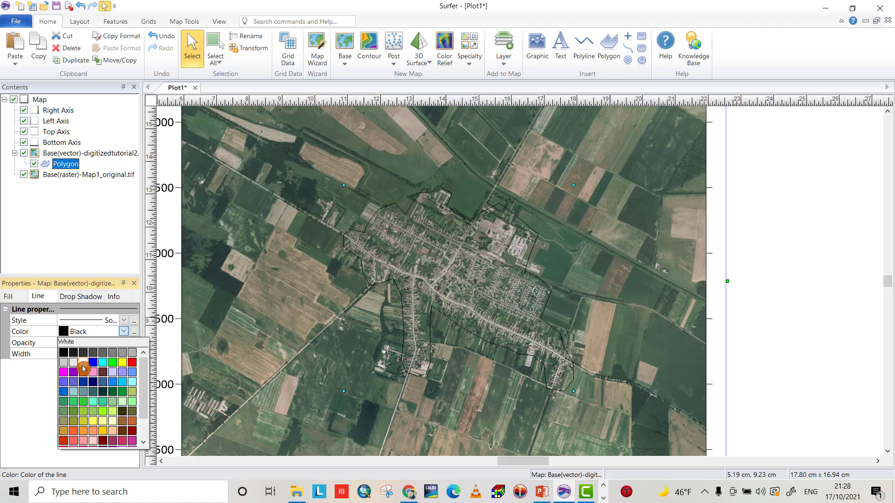
click(122, 362)
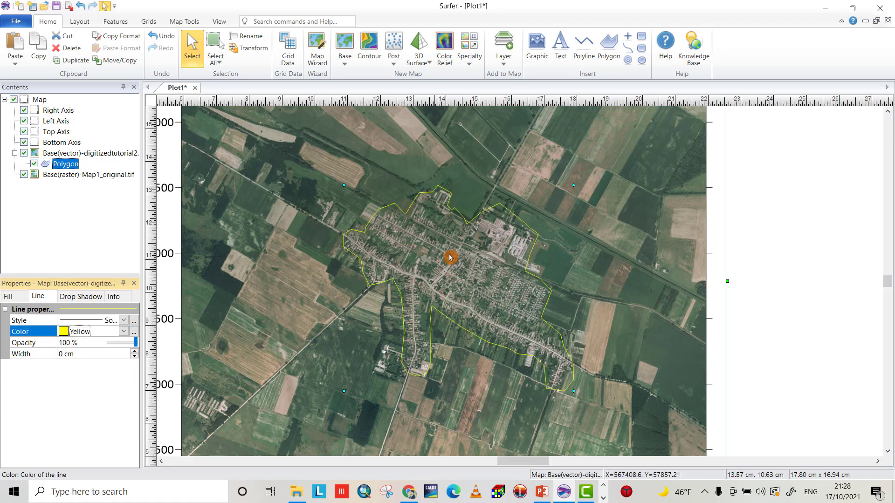
click(134, 351)
click(134, 352)
click(134, 351)
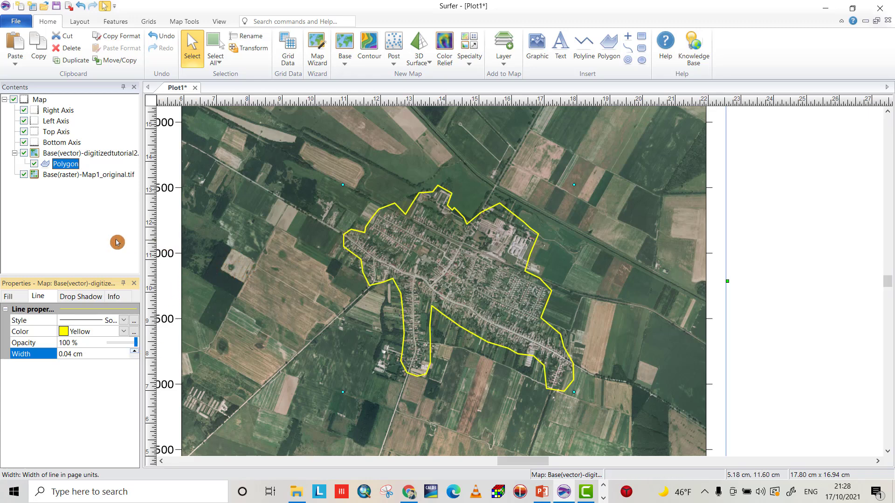
click(308, 267)
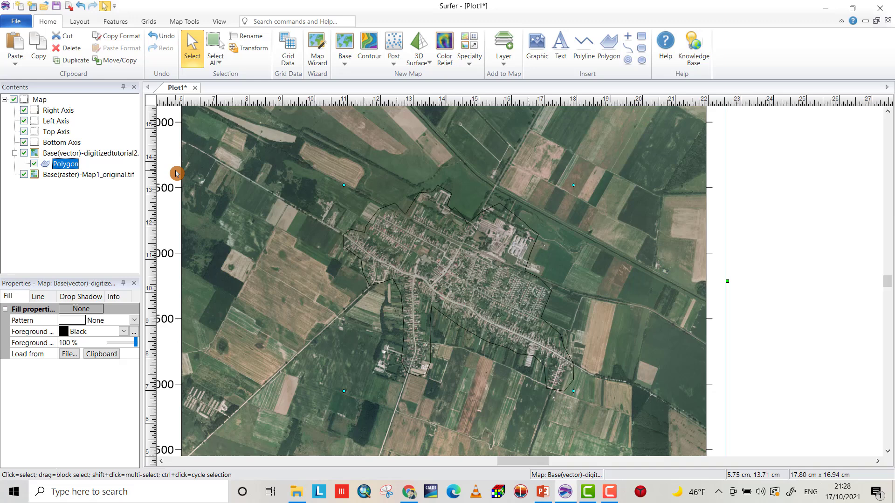